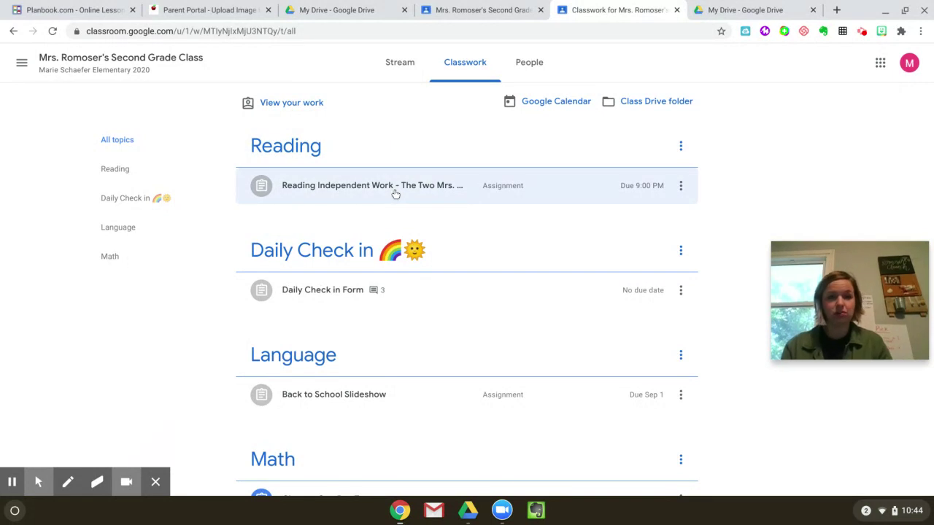
- Open the full page for the Reading Independent Work - The Two Mrs. Gibsons assignment
{"action": "left_click", "coordinate": [394, 191]}
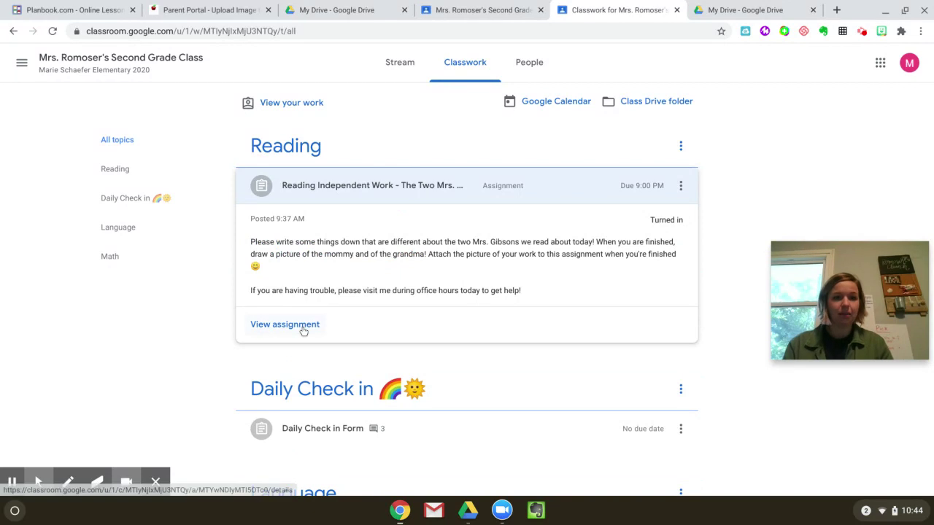
{"action": "left_click", "coordinate": [304, 328]}
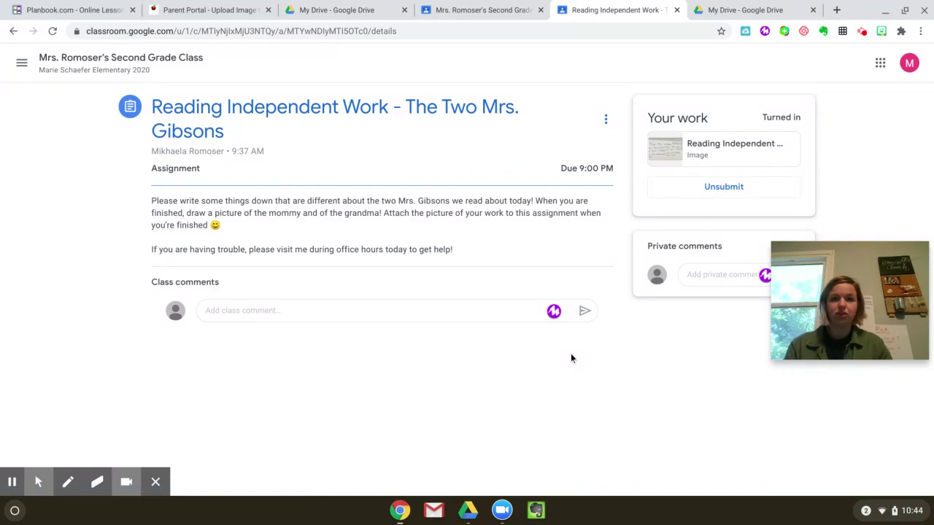
- Unsubmit the Reading assignment and remove its previously attached image
{"action": "left_click", "coordinate": [720, 194]}
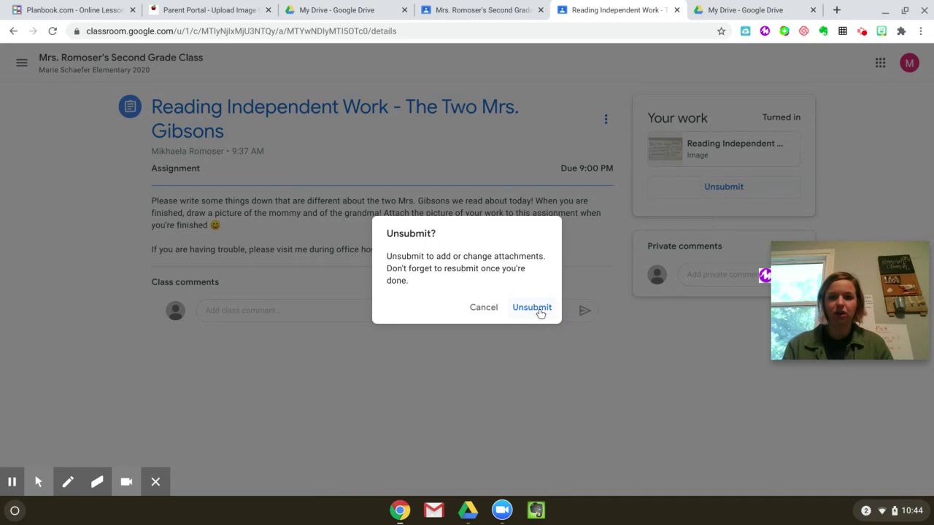
{"action": "left_click", "coordinate": [540, 313]}
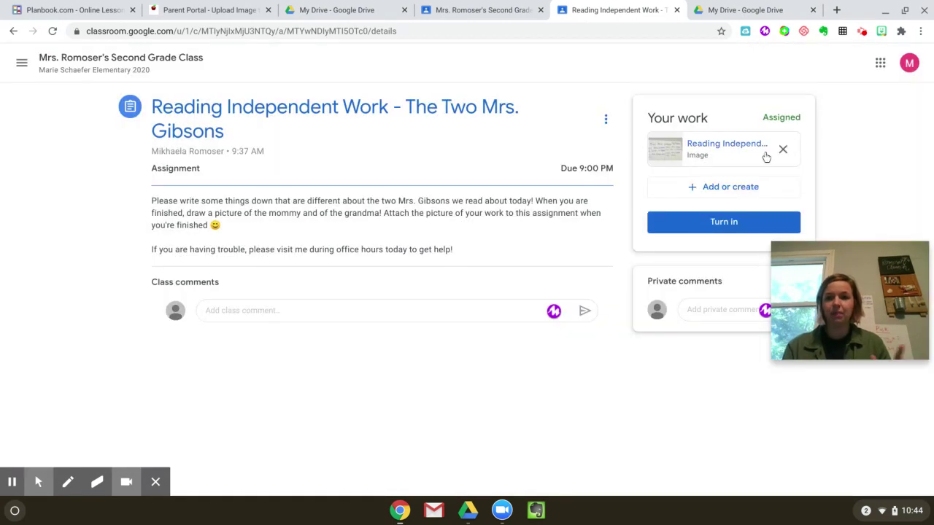
{"action": "left_click", "coordinate": [783, 149]}
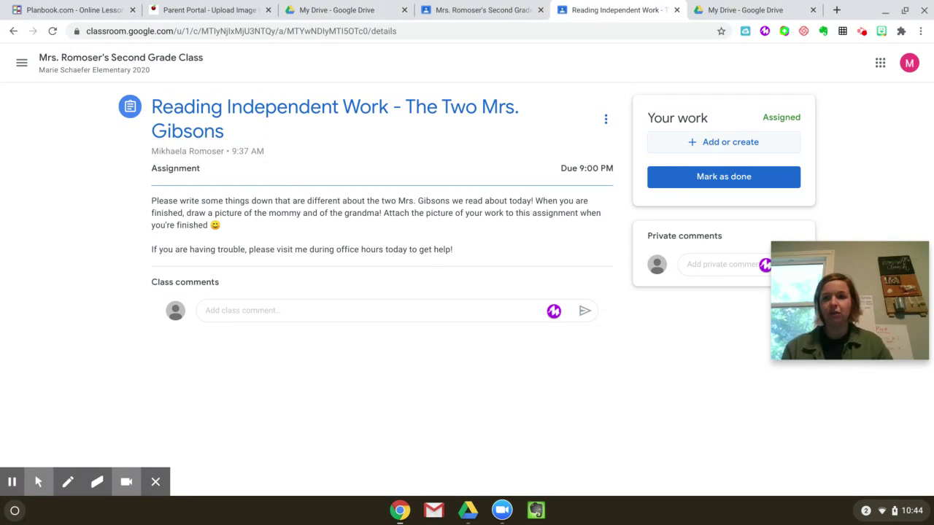
{"action": "left_click", "coordinate": [711, 144]}
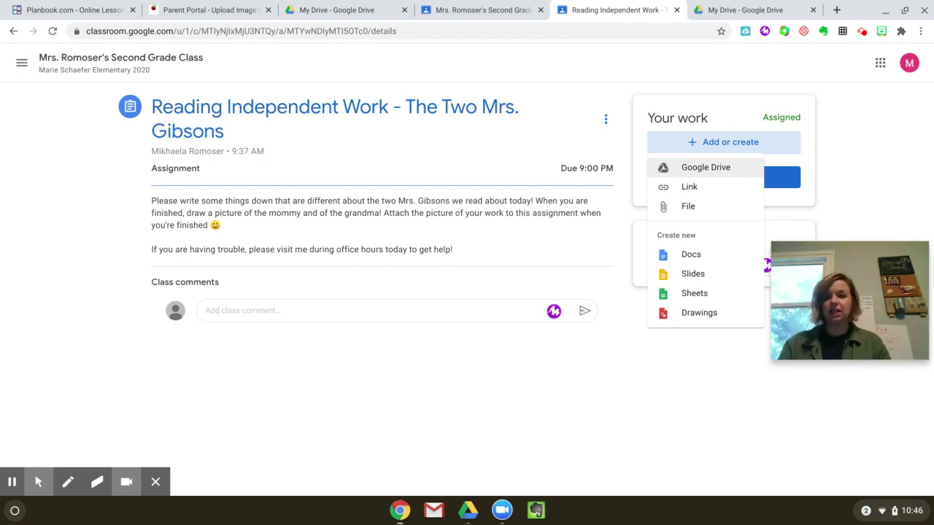
- Choose Google Drive as the source for the assignment attachment
{"action": "left_click", "coordinate": [695, 167]}
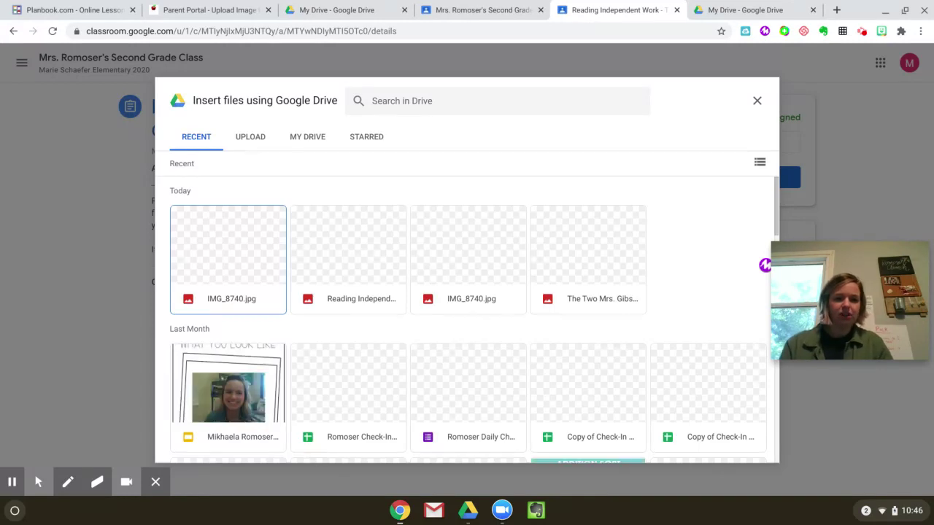
- Try inserting IMG_8740.jpg from Drive's Recent files, which fails with a 'file cannot be added' error
{"action": "left_click", "coordinate": [243, 263]}
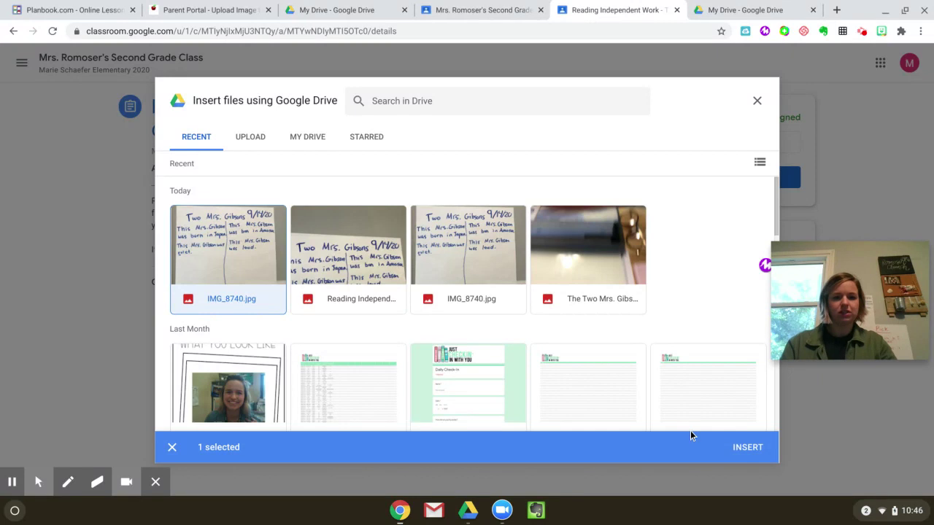
{"action": "left_click", "coordinate": [757, 452]}
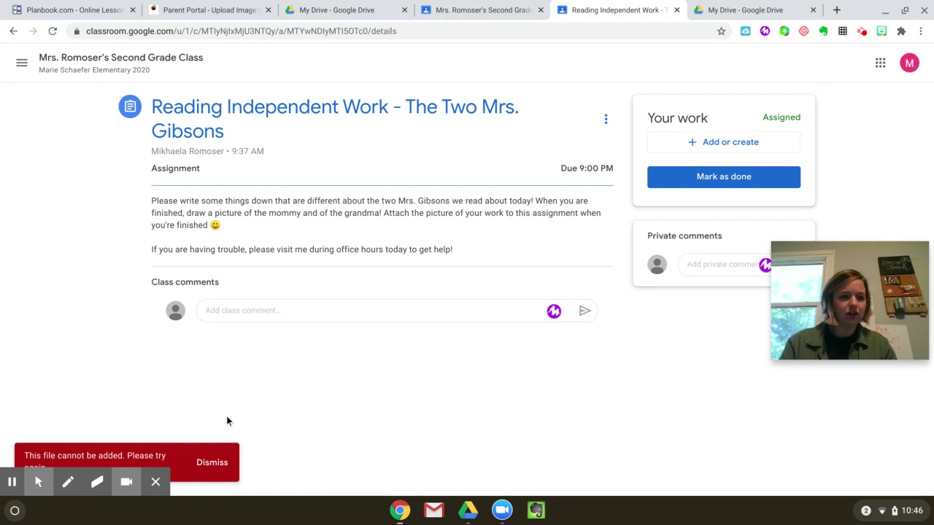
- Attach IMG_8740.jpg from Google Drive's Recent files to the Reading assignment
{"action": "left_click", "coordinate": [728, 146]}
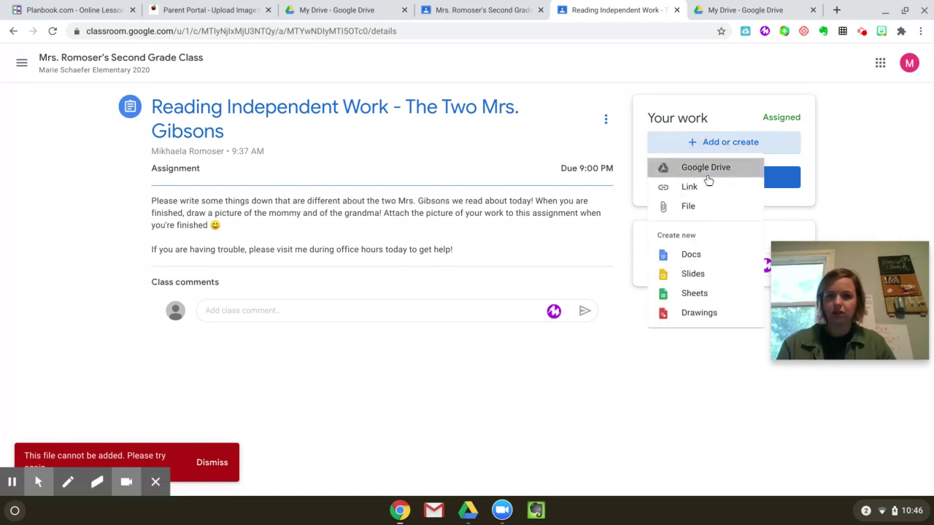
{"action": "left_click", "coordinate": [706, 175]}
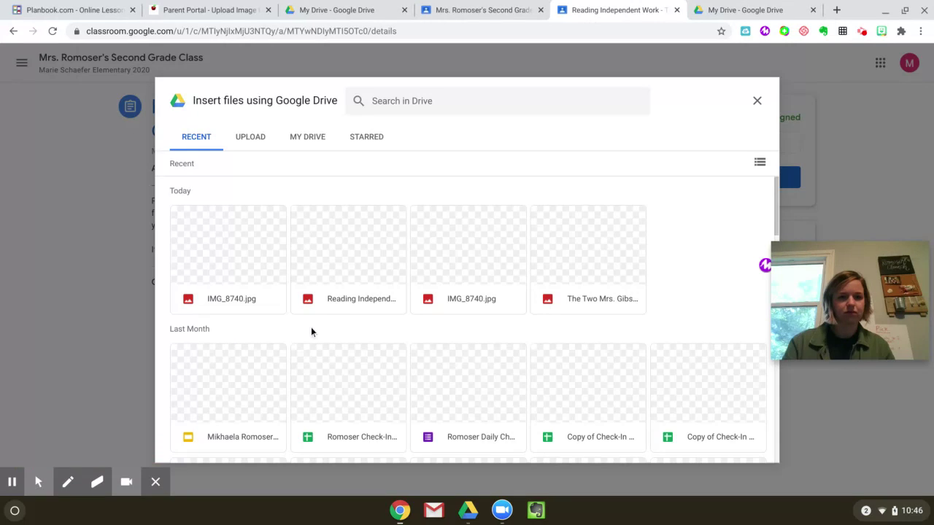
{"action": "left_click", "coordinate": [231, 274]}
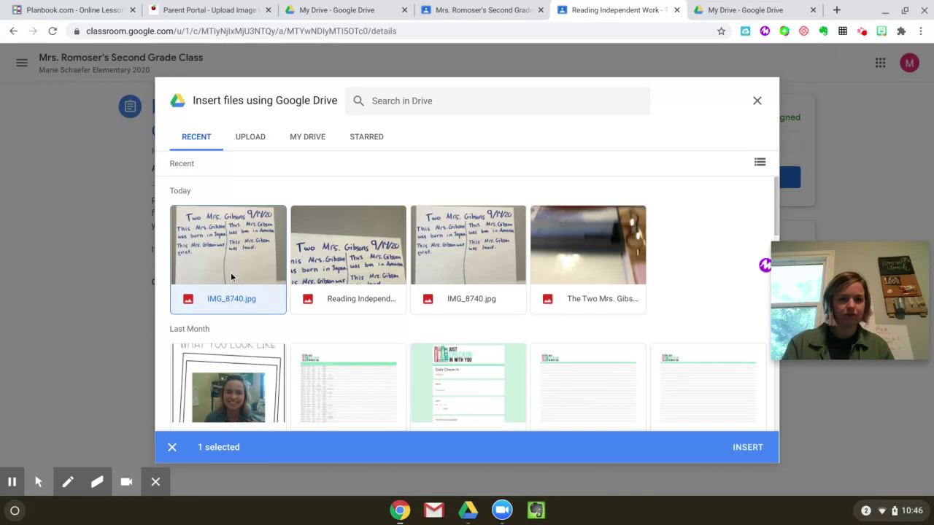
{"action": "left_click", "coordinate": [231, 276]}
{"action": "left_click", "coordinate": [745, 458]}
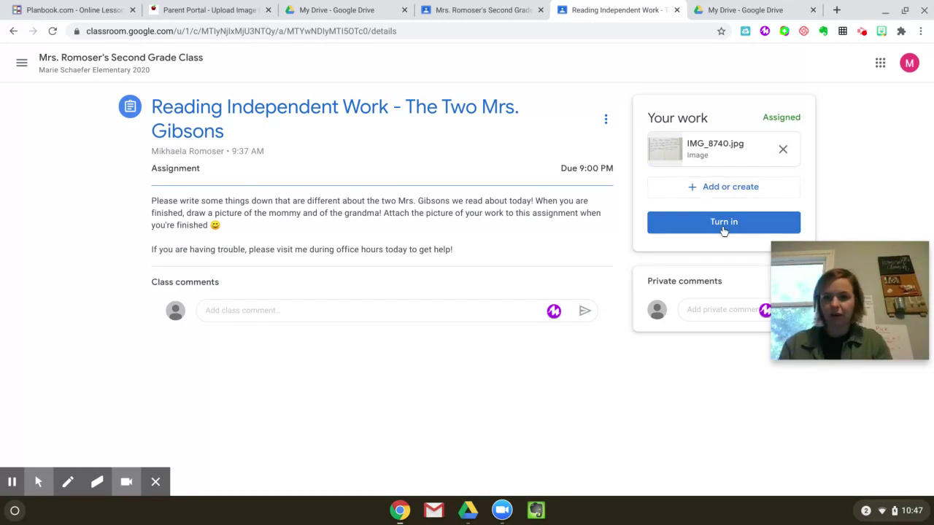
{"action": "left_click", "coordinate": [724, 226]}
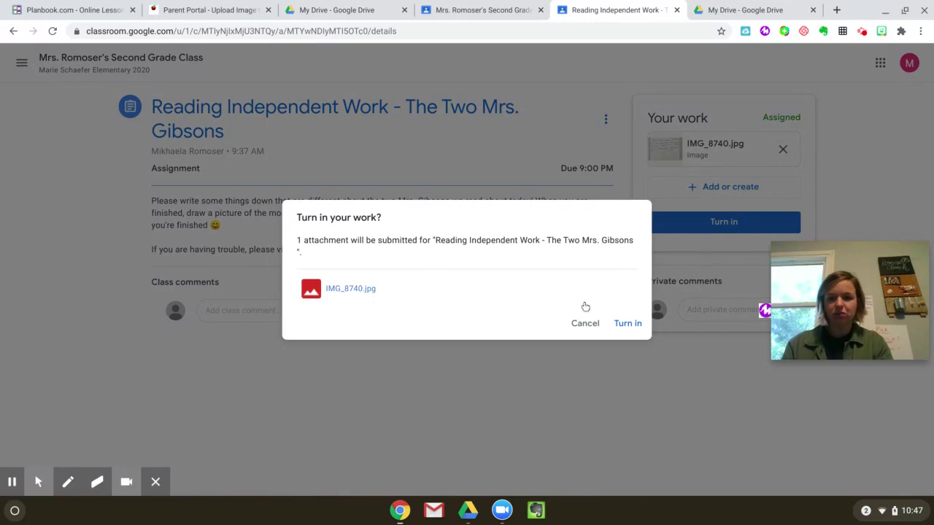
- Confirm turning in the Reading assignment with IMG_8740.jpg attached
{"action": "left_click", "coordinate": [626, 324]}
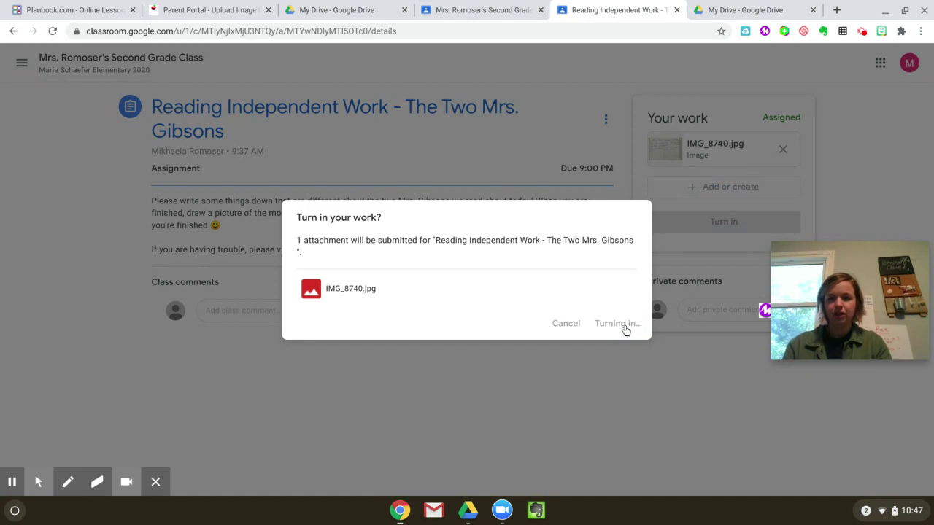